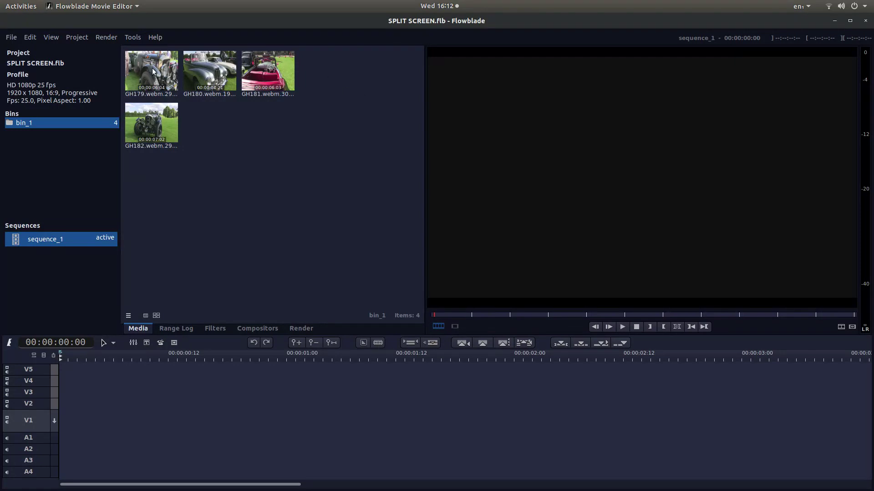
# Place clip GH179.webm from the Media bin at the start of track V1
pyautogui.moveTo(154, 69); pyautogui.dragTo(64, 423)
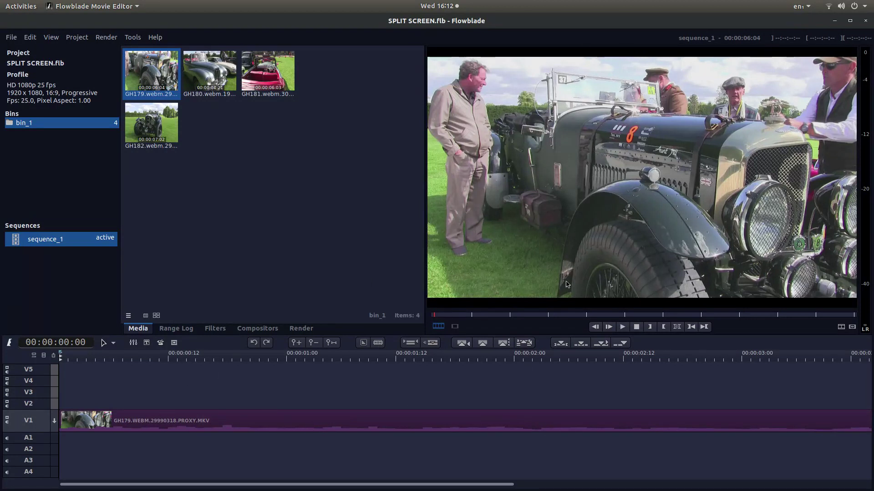
# Add a Transform > Translate filter to the GH179 clip on V1
pyautogui.rightClick(412, 421)
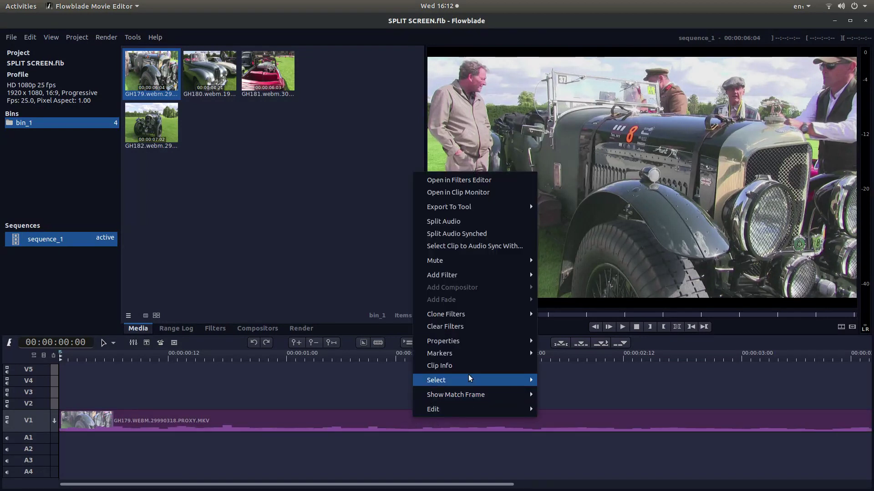
pyautogui.moveTo(459, 276)
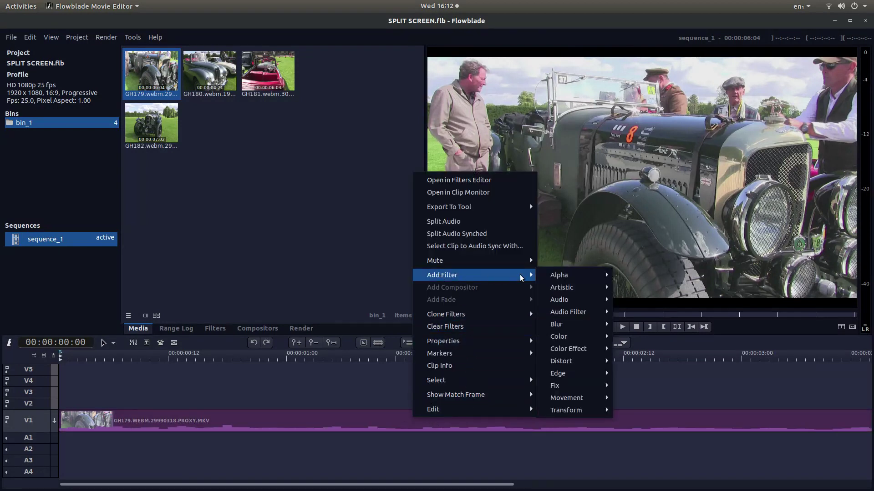
pyautogui.moveTo(561, 276)
pyautogui.moveTo(574, 412)
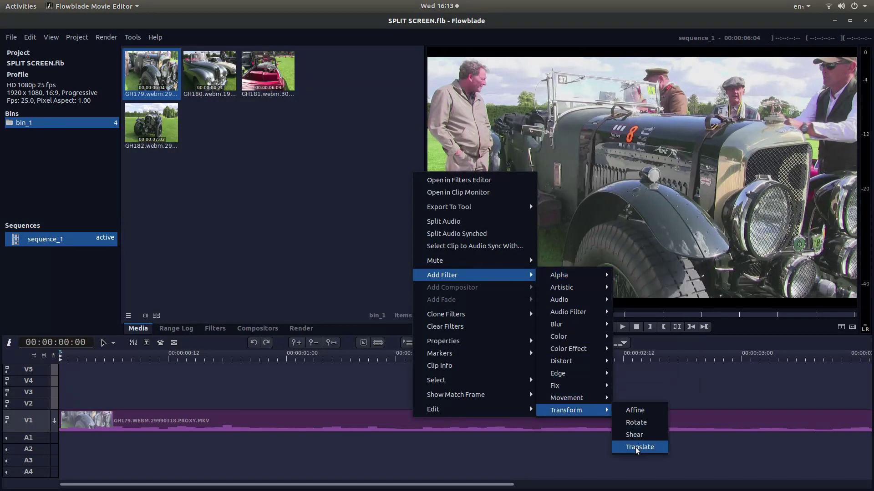
pyautogui.click(659, 448)
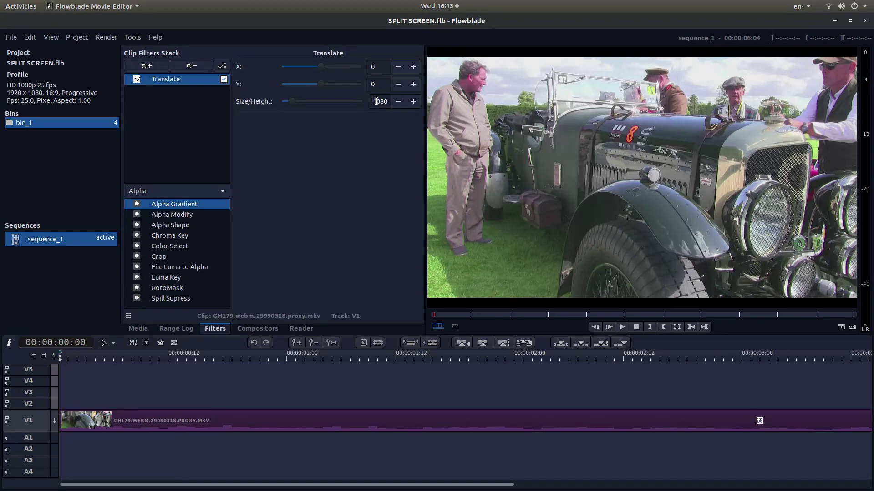
# Set the GH179 Translate filter to Size/Height 540 and X -480
pyautogui.moveTo(373, 102); pyautogui.dragTo(386, 102)
pyautogui.write('540')
pyautogui.press('Return')
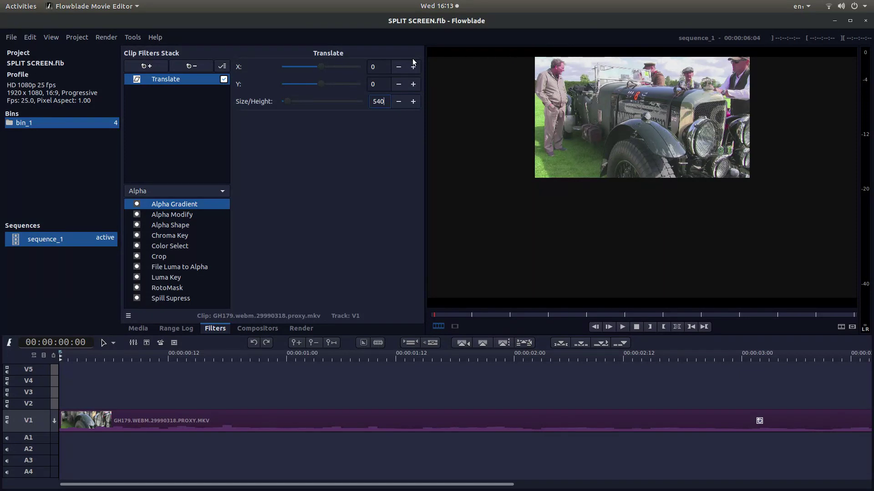
pyautogui.click(380, 66)
pyautogui.doubleClick(379, 67)
pyautogui.write('-480')
pyautogui.press('Return')
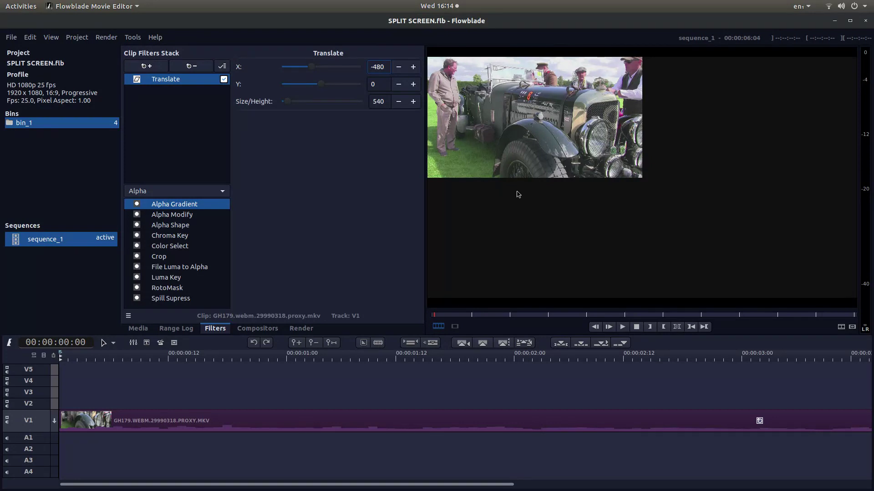
# Drop GH180 from the Media bin onto track V2 and add a Transform > Translate filter
pyautogui.click(146, 328)
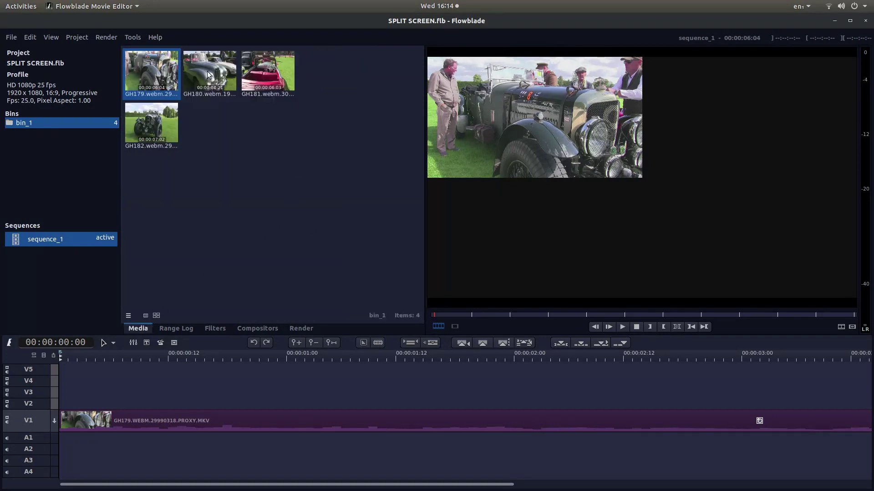
pyautogui.moveTo(205, 74); pyautogui.dragTo(66, 403)
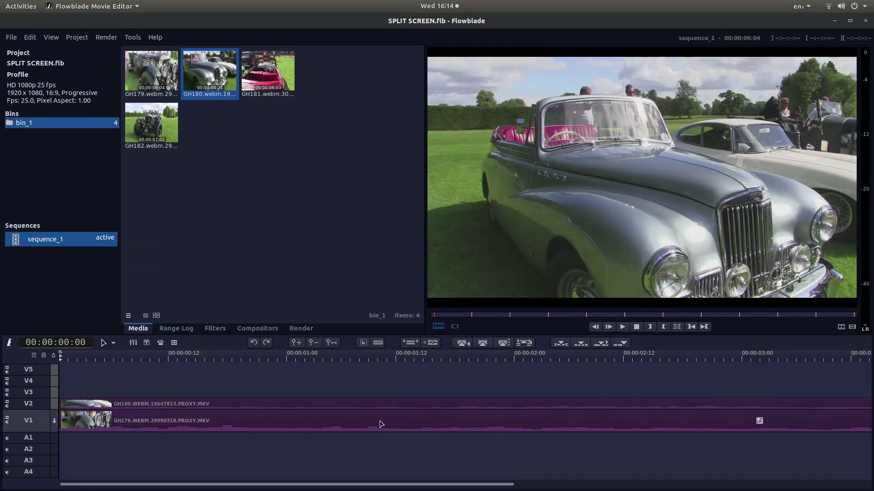
pyautogui.rightClick(423, 405)
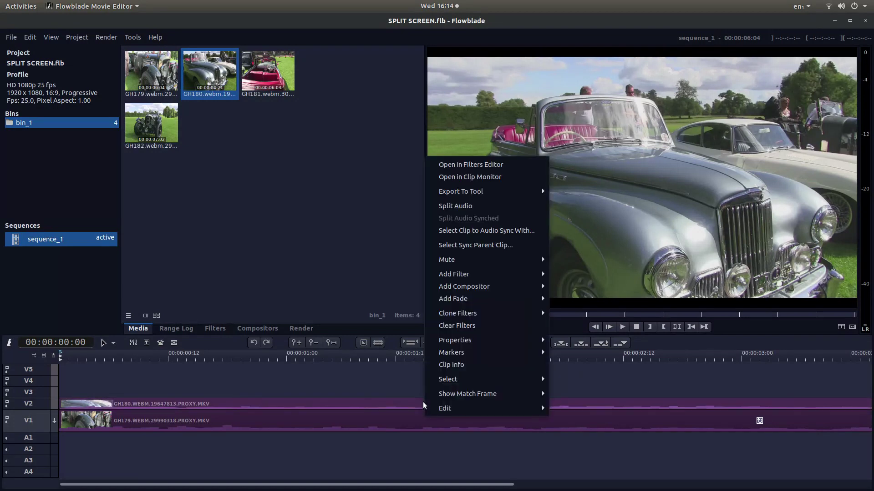
pyautogui.moveTo(476, 275)
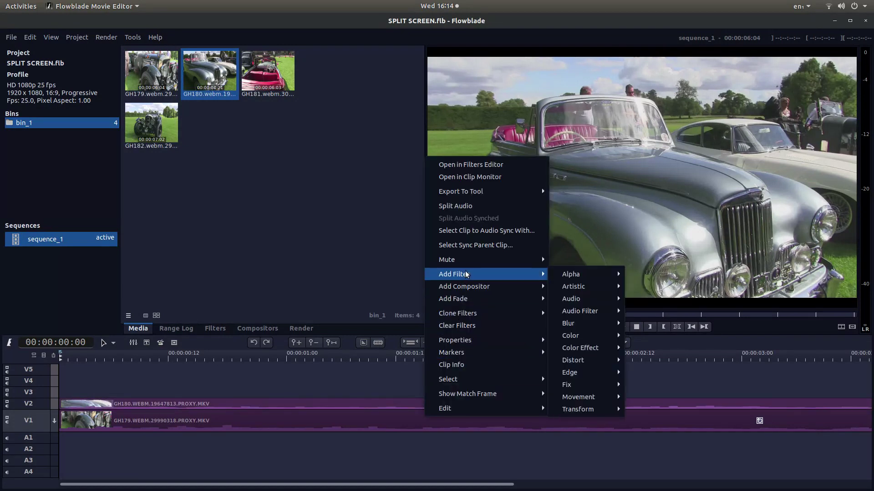
pyautogui.moveTo(580, 411)
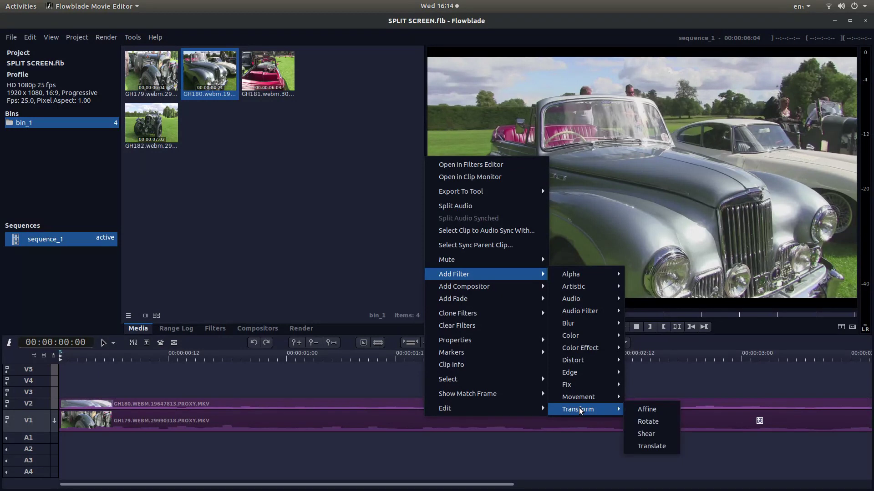
pyautogui.click(661, 445)
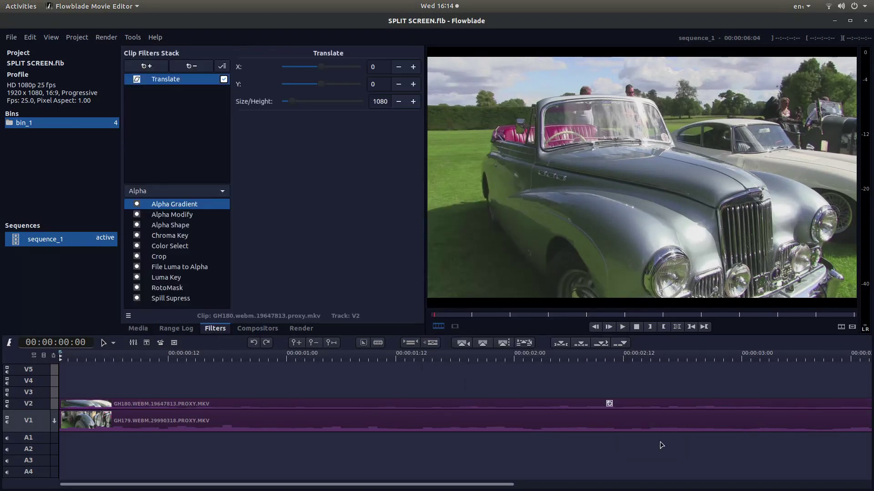
# Set the GH180 Translate filter to Size/Height 540 and X 480
pyautogui.click(374, 101)
pyautogui.moveTo(389, 101)
pyautogui.mouseDown()
pyautogui.moveTo(373, 102)
pyautogui.moveTo(387, 102)
pyautogui.mouseUp()
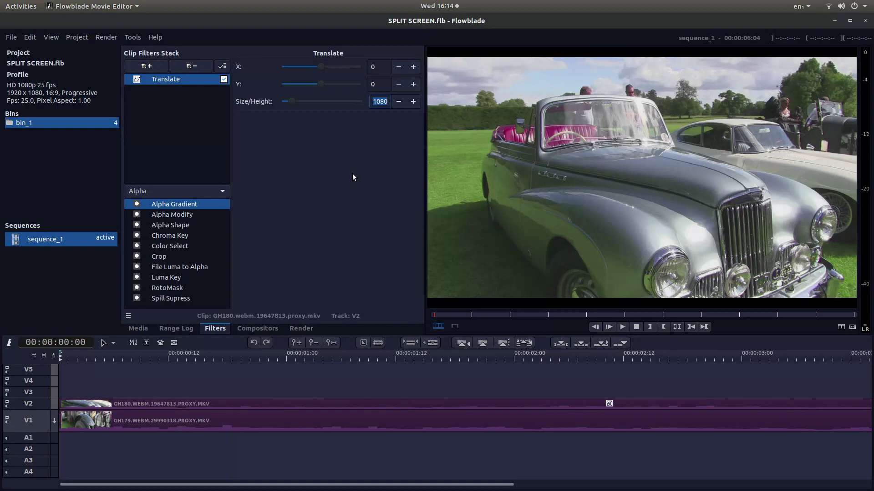
pyautogui.write('540')
pyautogui.press('Return')
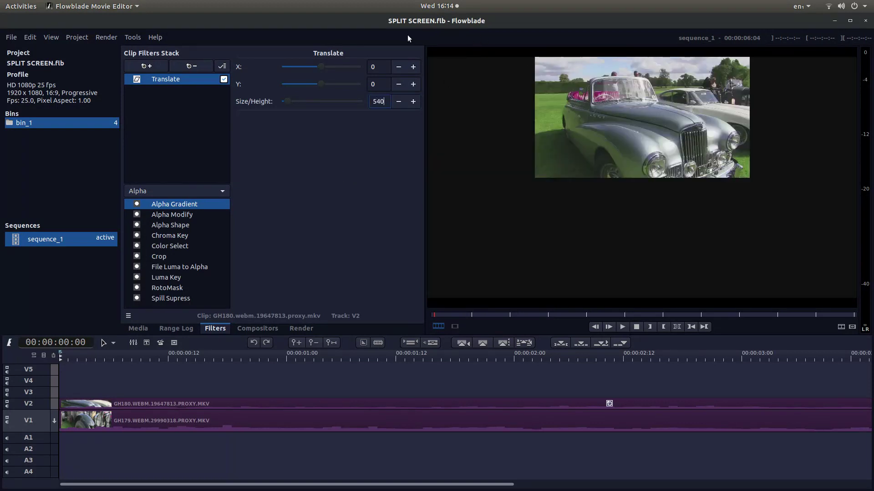
pyautogui.click(369, 66)
pyautogui.press('Return')
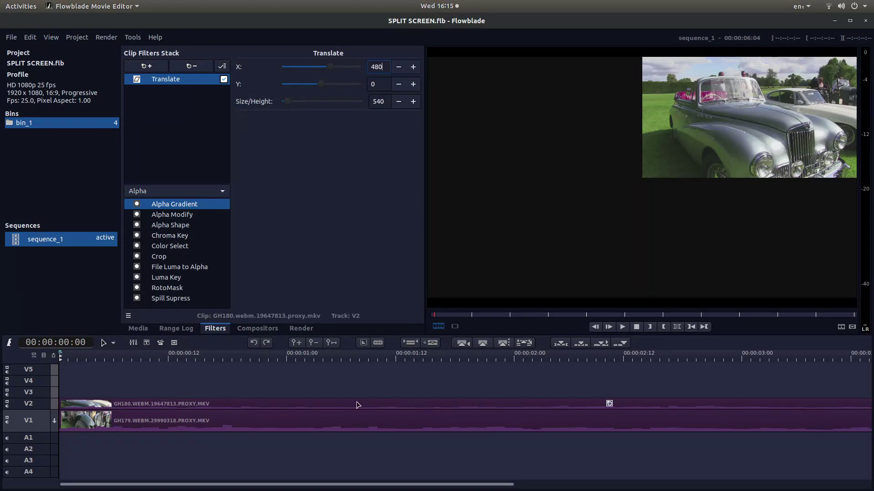
# Add an Affine Blend compositor to the GH180 clip on V2
pyautogui.click(391, 405)
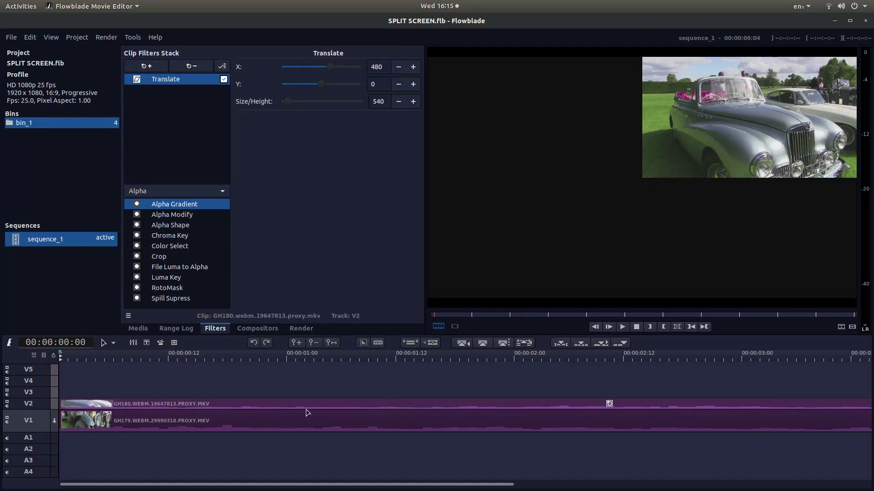
pyautogui.rightClick(432, 407)
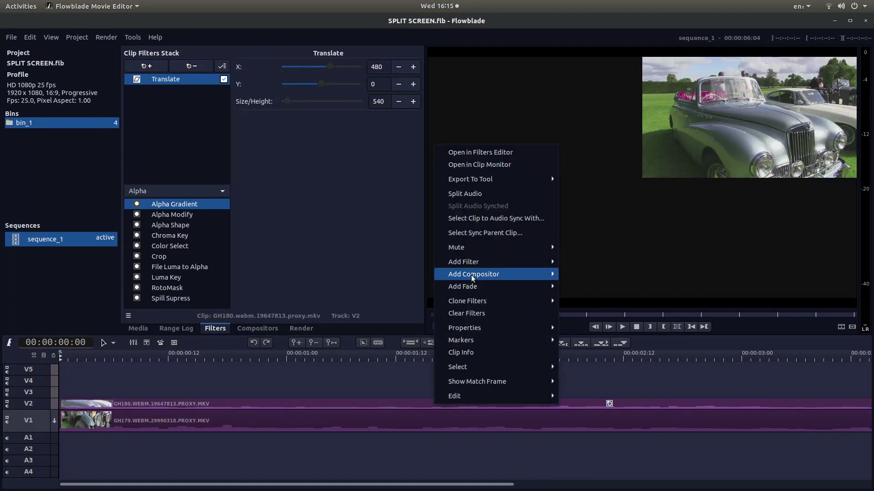
pyautogui.moveTo(474, 275)
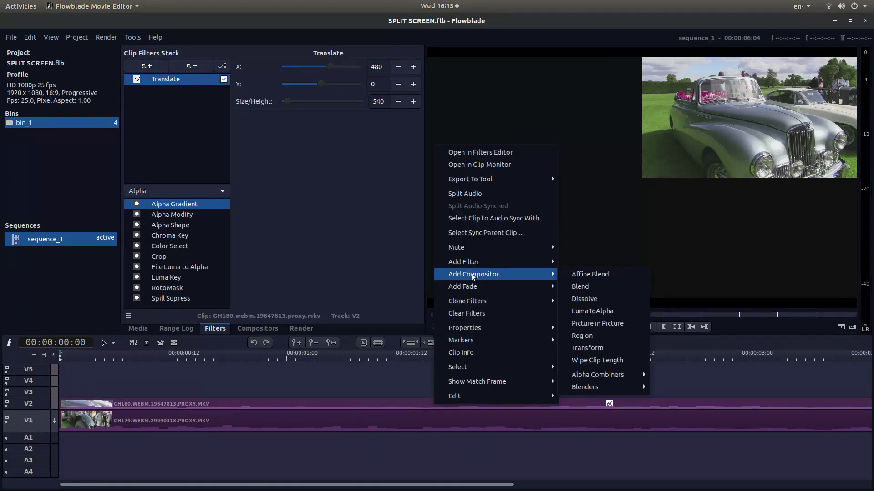
pyautogui.click(606, 274)
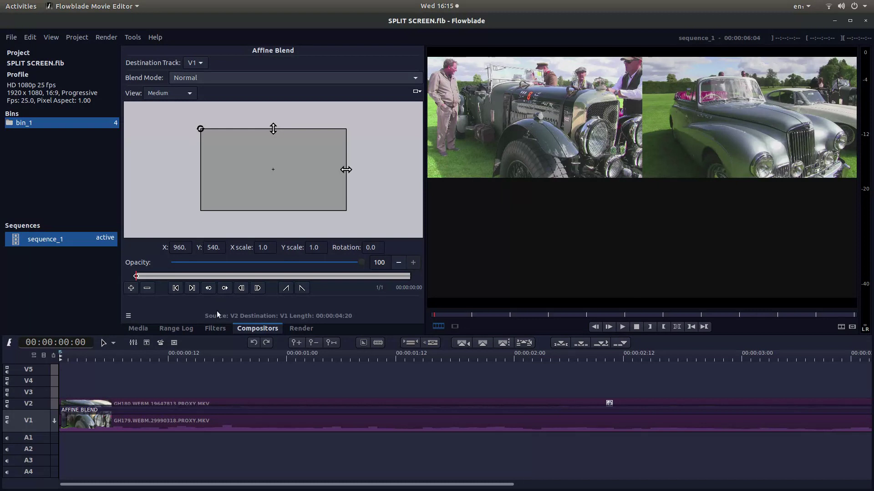
# Drop GH181 onto track V3 and add a Transform > Translate filter to it
pyautogui.click(138, 330)
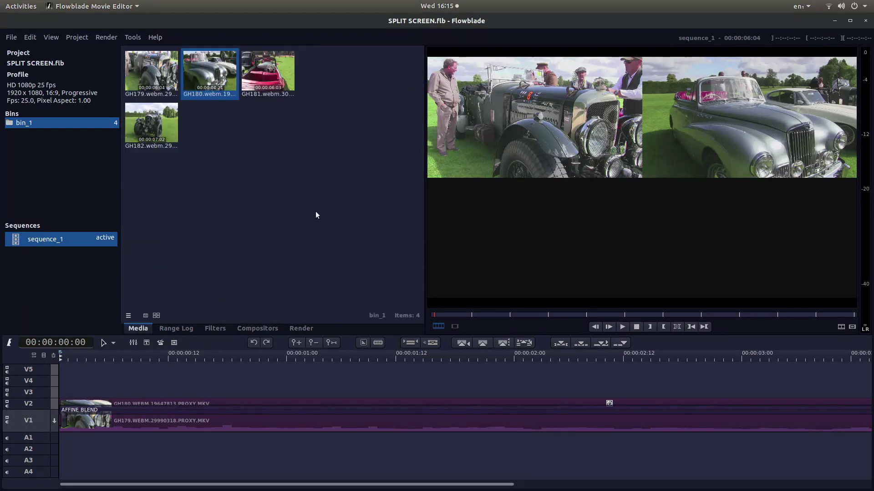
pyautogui.moveTo(258, 69); pyautogui.dragTo(106, 392)
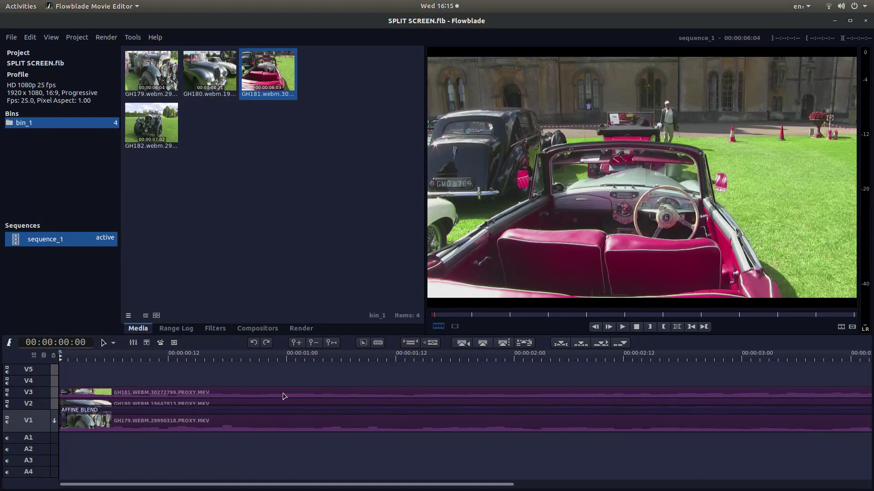
pyautogui.rightClick(350, 393)
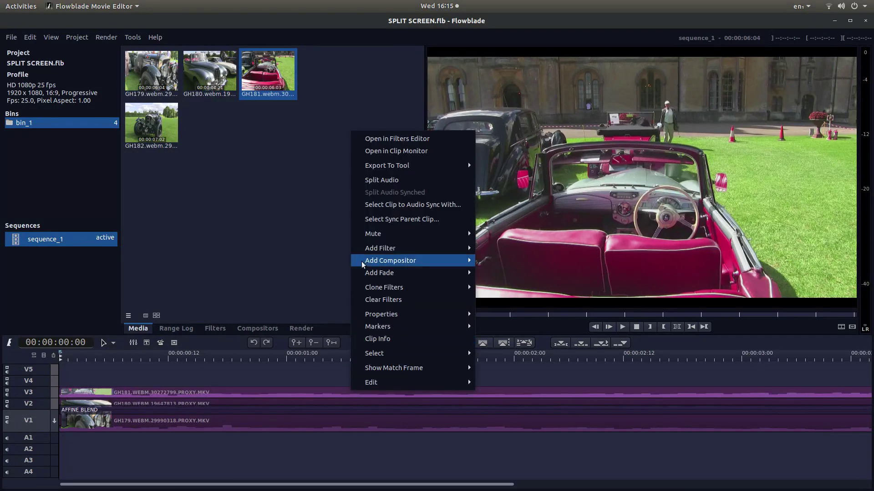
pyautogui.moveTo(369, 249)
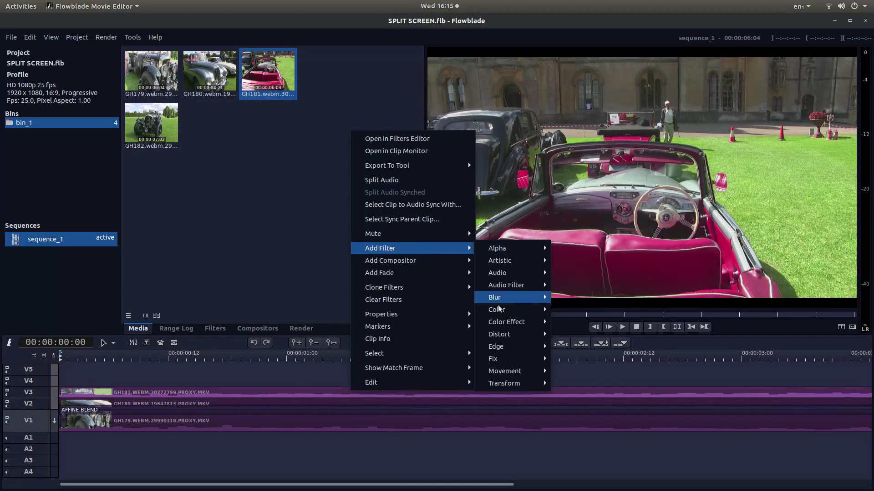
pyautogui.moveTo(501, 385)
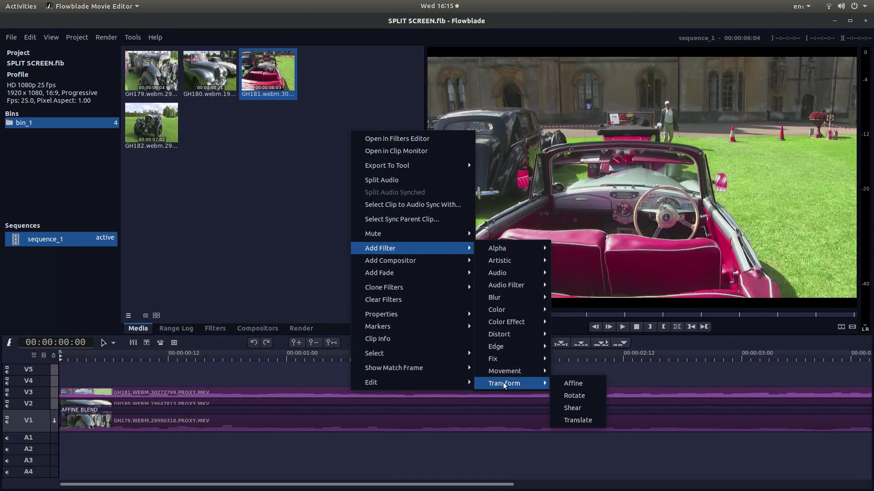
pyautogui.click(578, 421)
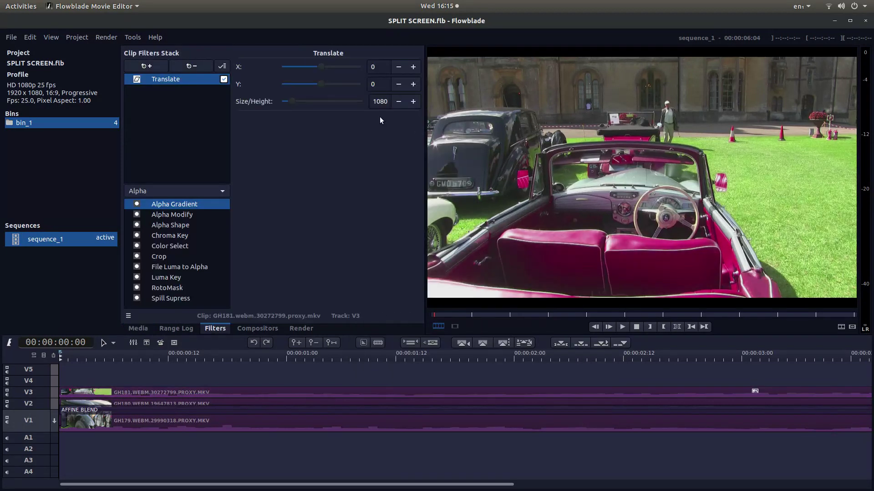
# Set the GH181 Translate filter to Size/Height 540, X 480 and Y 540
pyautogui.click(379, 102)
pyautogui.moveTo(371, 101); pyautogui.dragTo(387, 99)
pyautogui.write('540')
pyautogui.press('Return')
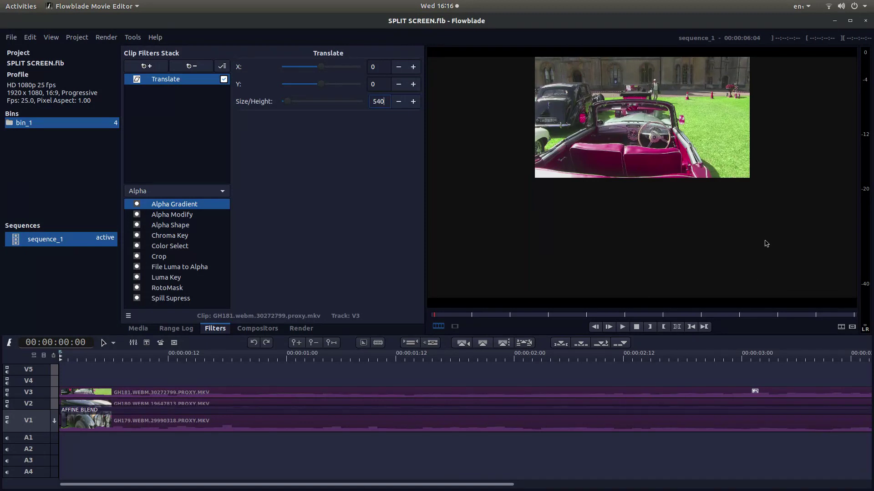
pyautogui.click(373, 67)
pyautogui.write('48')
pyautogui.press('Return')
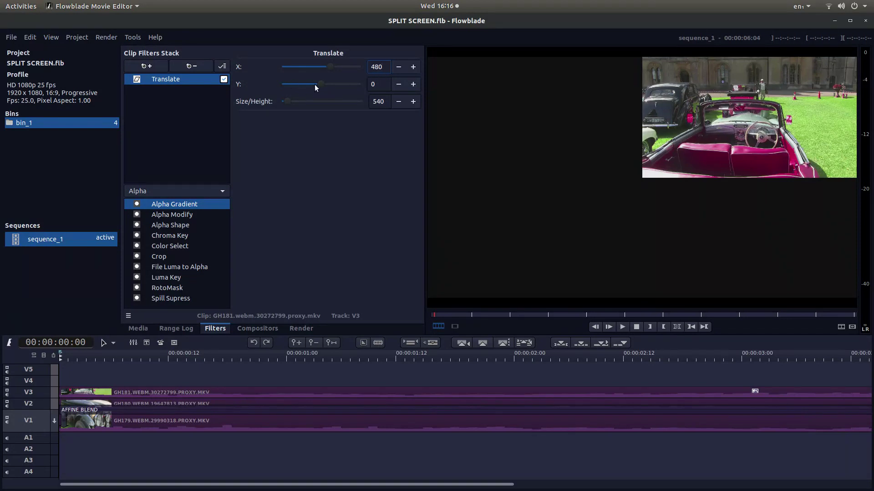
pyautogui.doubleClick(377, 82)
pyautogui.press('Return')
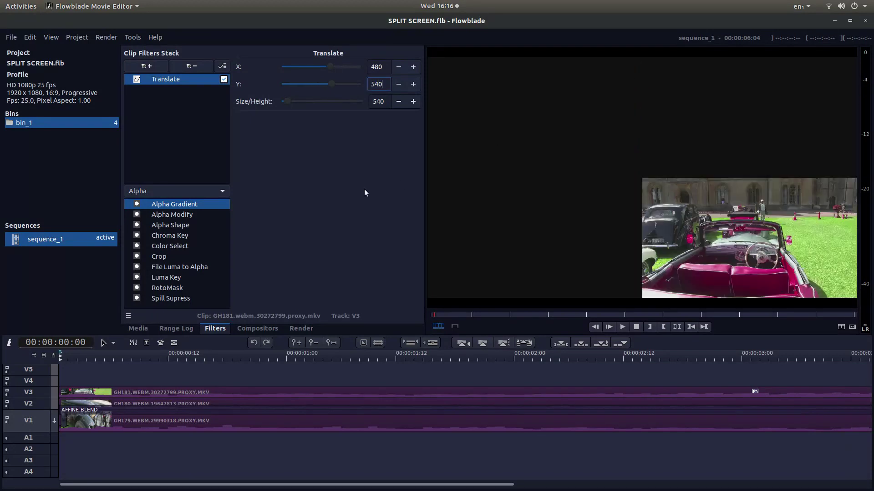
# Add an Affine Blend compositor to the V3 clip with Destination Track V1
pyautogui.click(279, 394)
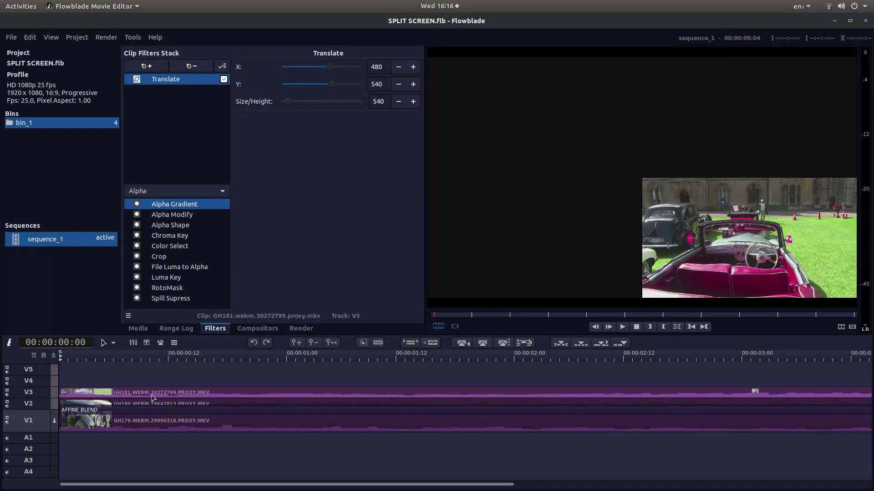
pyautogui.rightClick(390, 394)
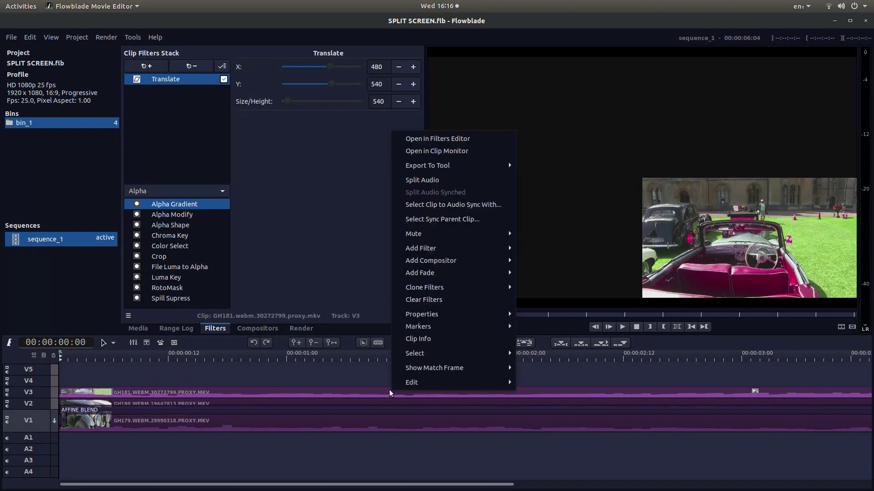
pyautogui.moveTo(458, 262)
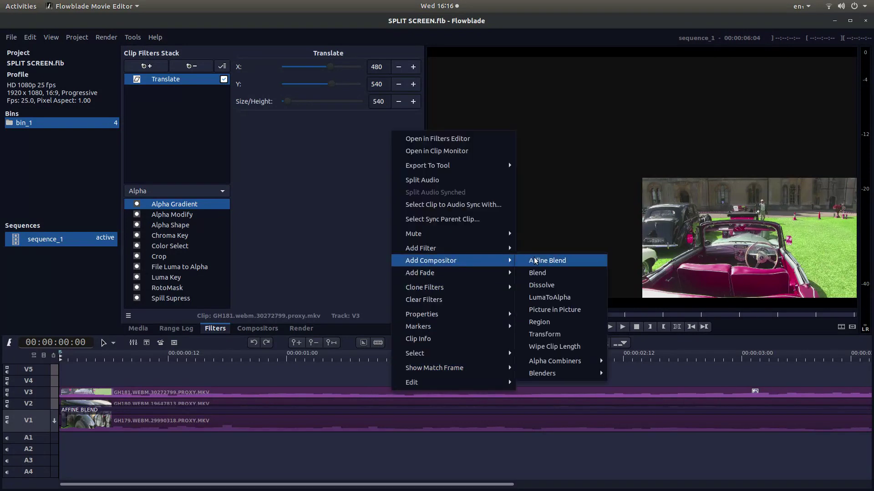
pyautogui.click(551, 262)
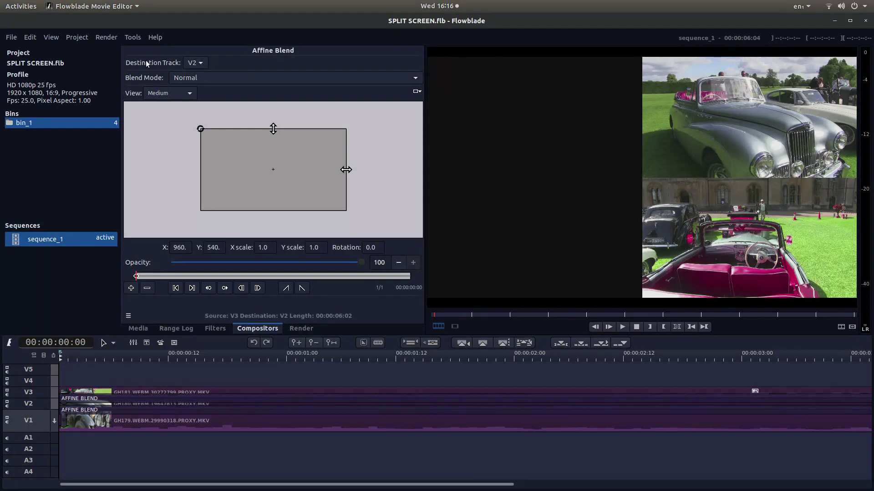
pyautogui.click(193, 64)
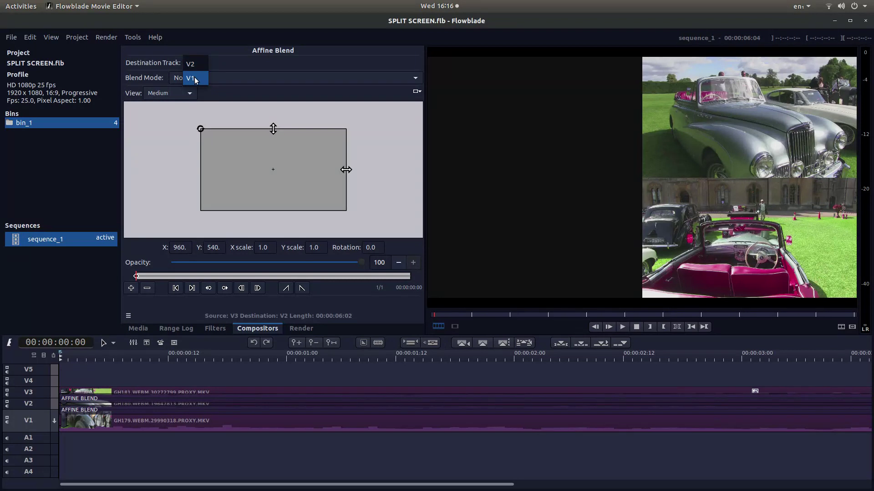
pyautogui.click(196, 80)
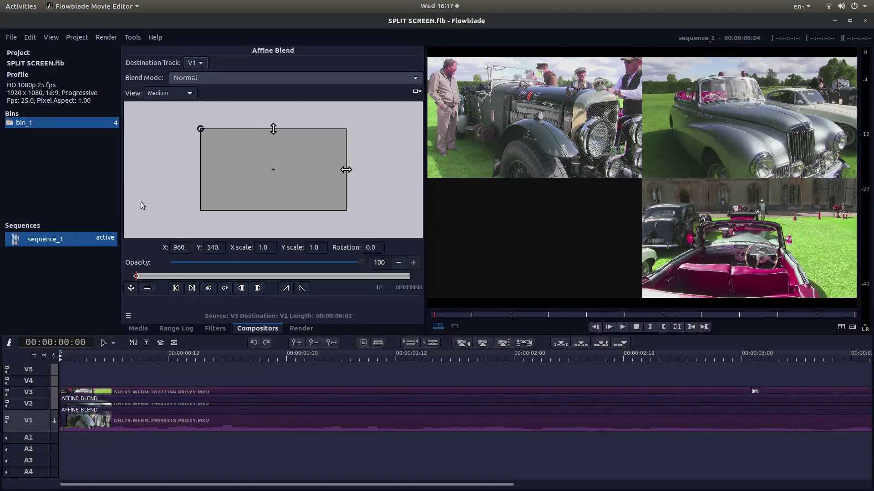
# Drop GH182 onto track V4 and add a Transform > Translate filter to it
pyautogui.click(139, 328)
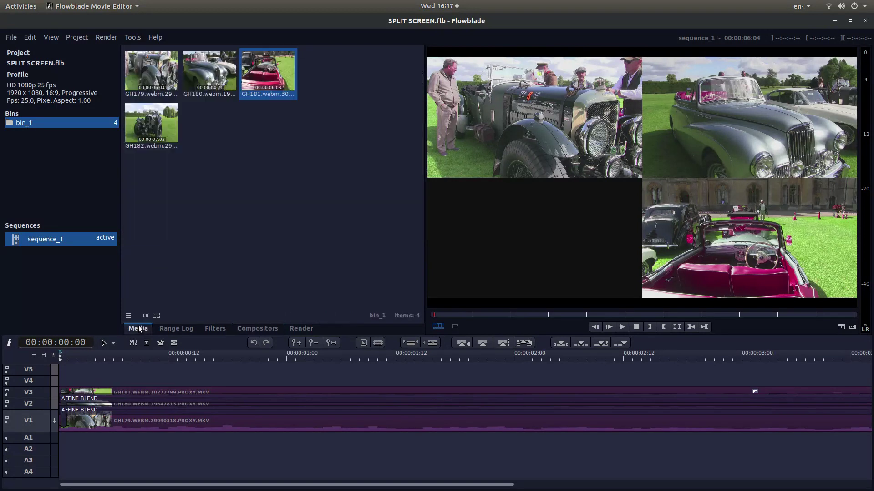
pyautogui.moveTo(144, 130); pyautogui.dragTo(66, 382)
pyautogui.click(352, 385)
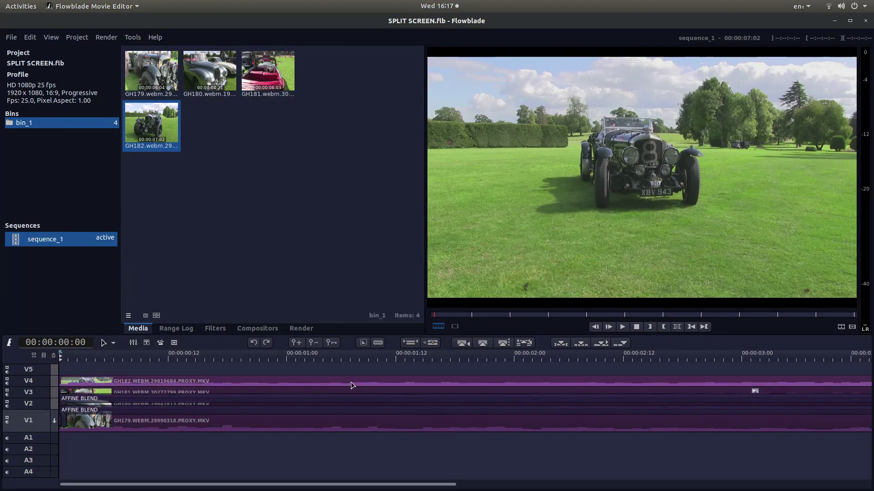
pyautogui.rightClick(352, 386)
pyautogui.moveTo(430, 241)
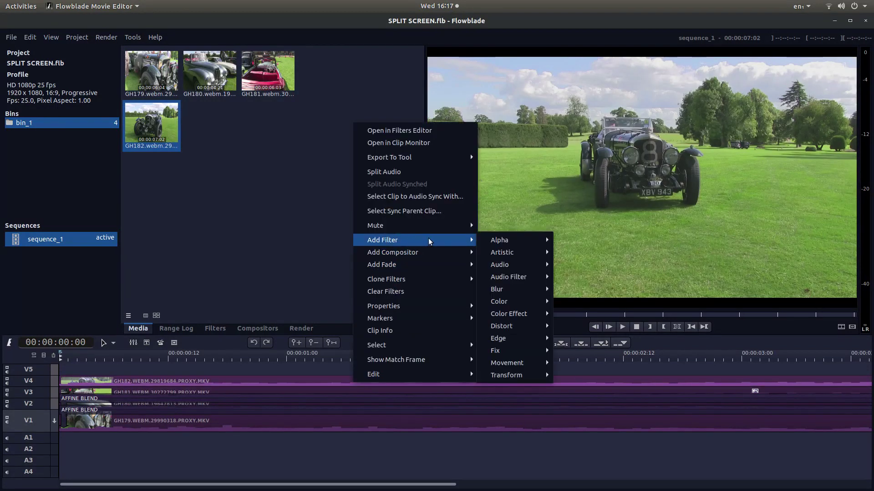
pyautogui.moveTo(505, 375)
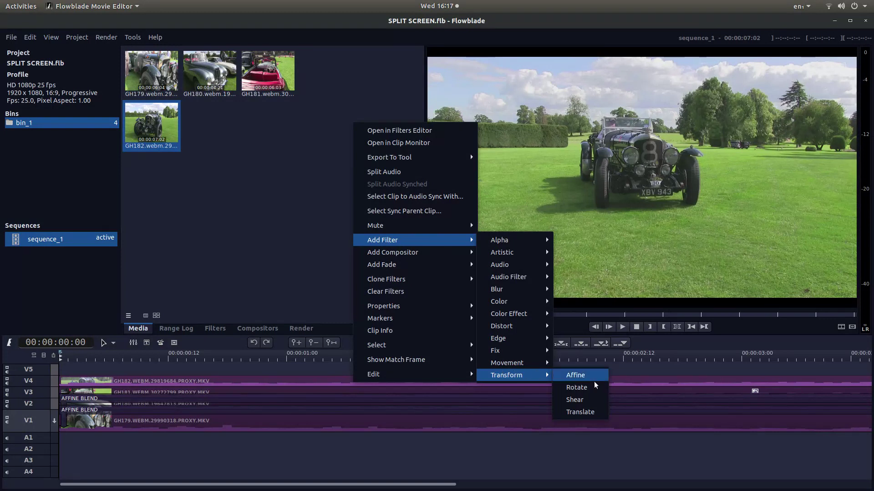
pyautogui.click(581, 412)
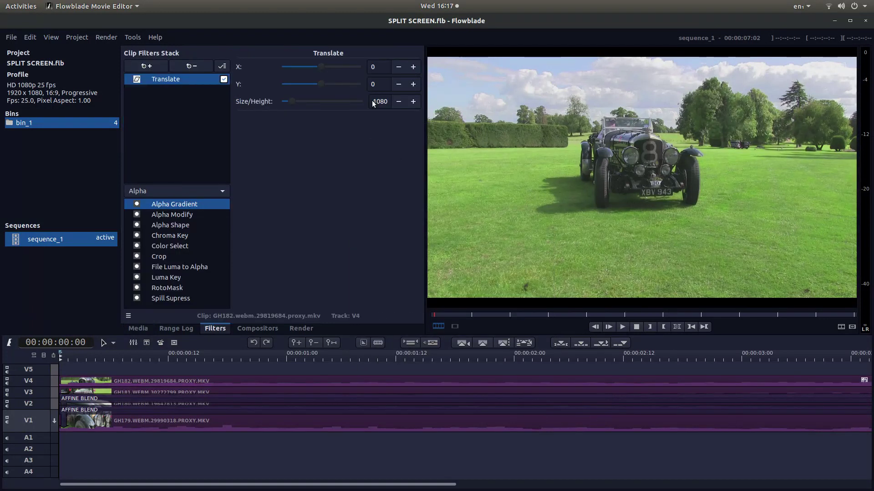
# Set the GH182 Translate filter to Size/Height 540, X -480 and Y 540
pyautogui.doubleClick(386, 102)
pyautogui.press('Return')
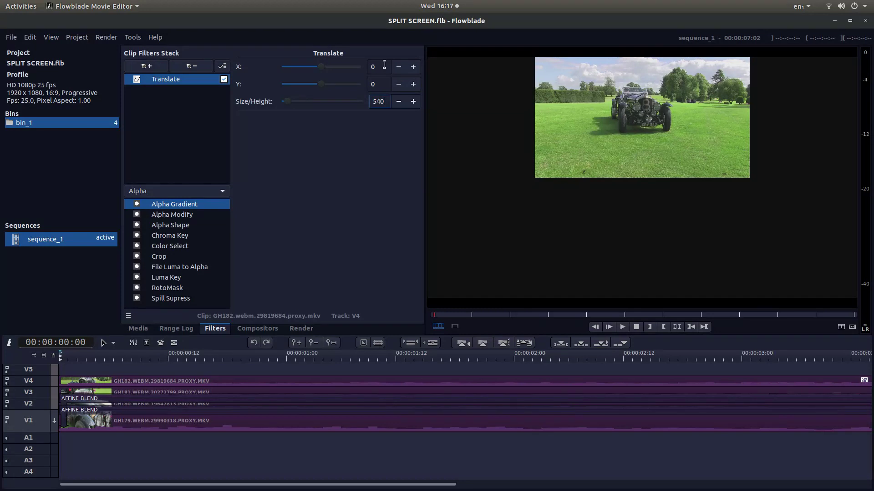
pyautogui.doubleClick(369, 67)
pyautogui.write('-48')
pyautogui.press('Return')
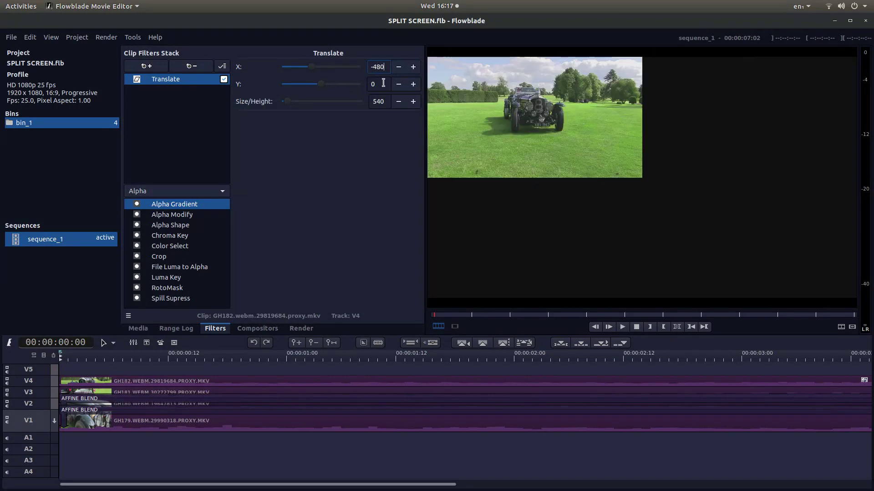
pyautogui.doubleClick(369, 83)
pyautogui.write('54')
pyautogui.press('Return')
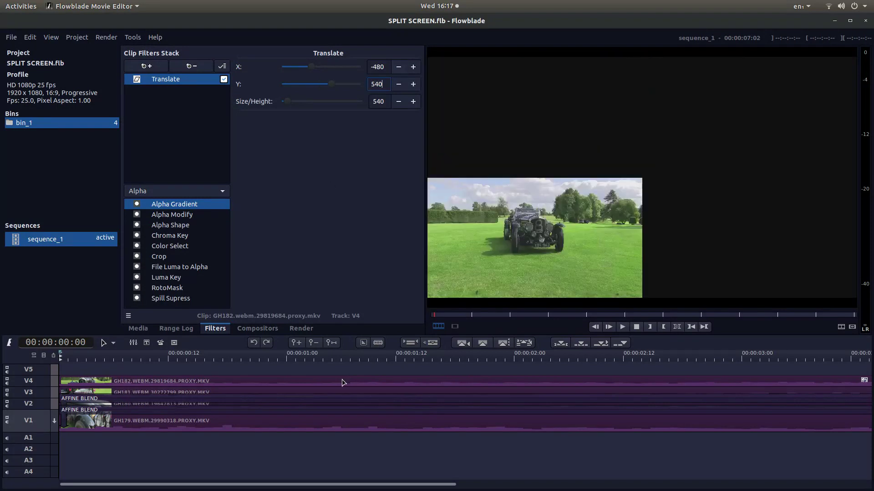
pyautogui.click(342, 382)
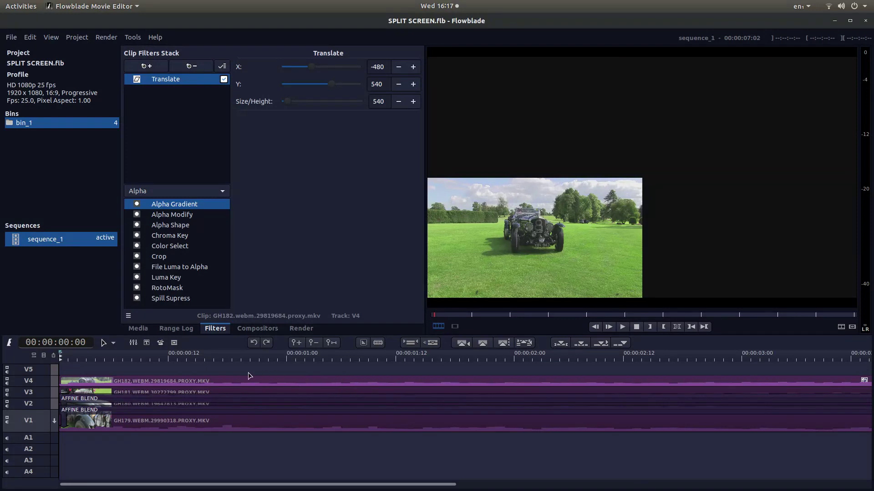
# Add an Affine Blend compositor to the V4 clip with destination track V1
pyautogui.rightClick(393, 382)
pyautogui.moveTo(450, 250)
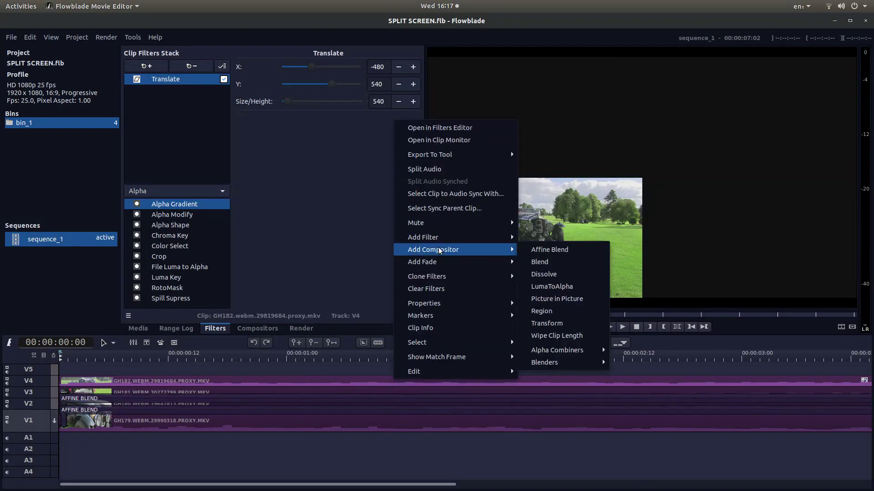
pyautogui.click(544, 251)
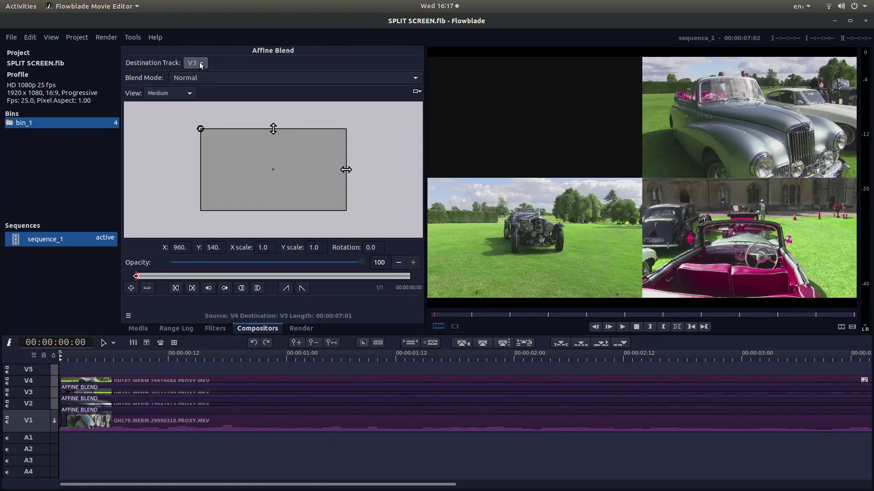
pyautogui.click(201, 65)
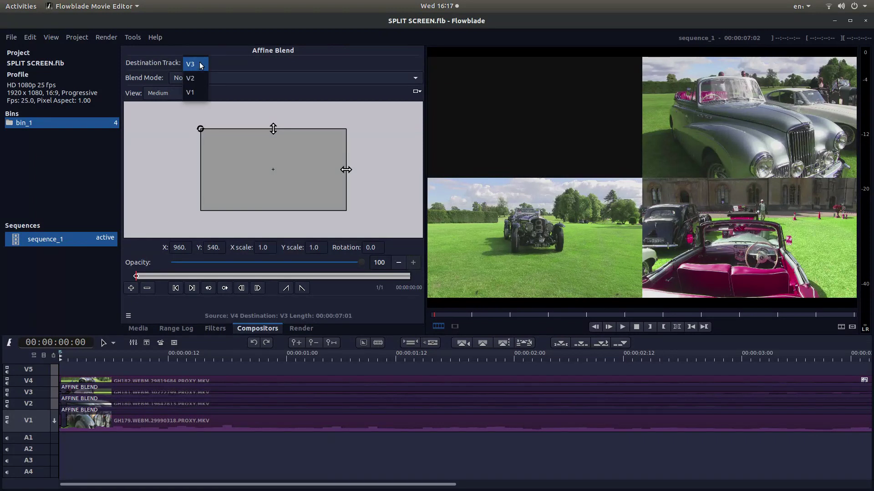
pyautogui.click(200, 93)
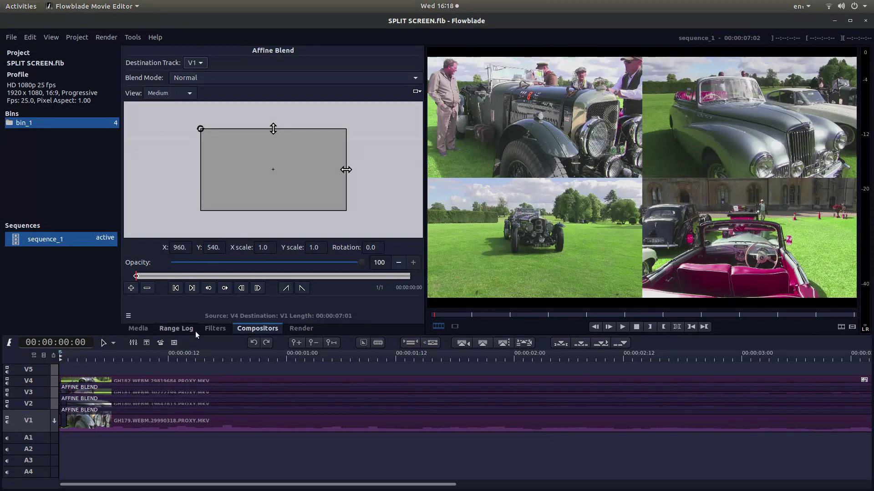
# Show the V4 clip's Translate filter settings again, then close the Project menu unused
pyautogui.click(218, 329)
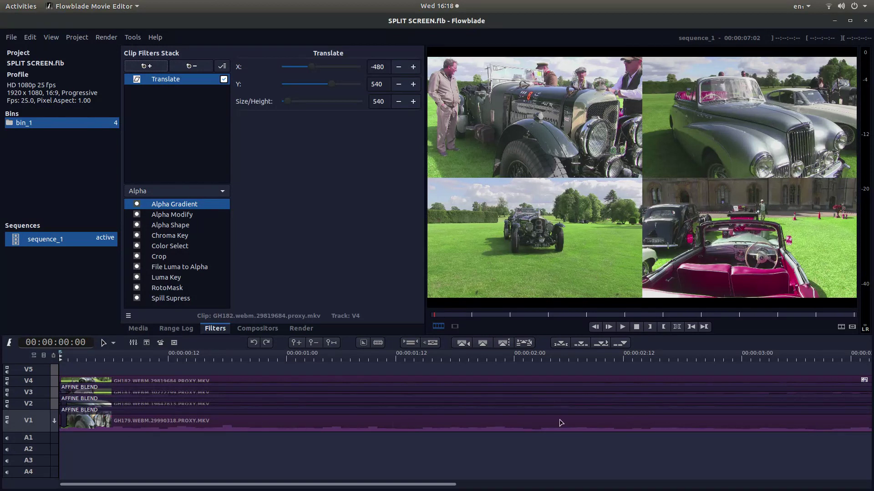
pyautogui.click(76, 36)
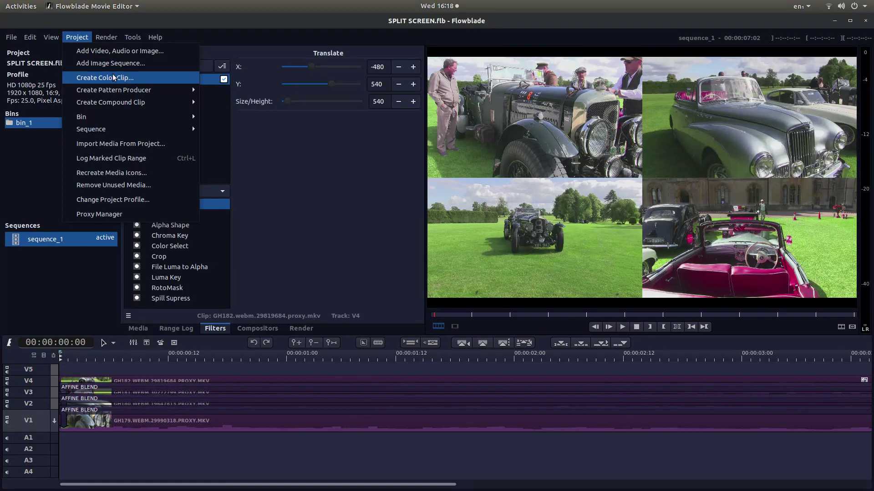
pyautogui.click(263, 19)
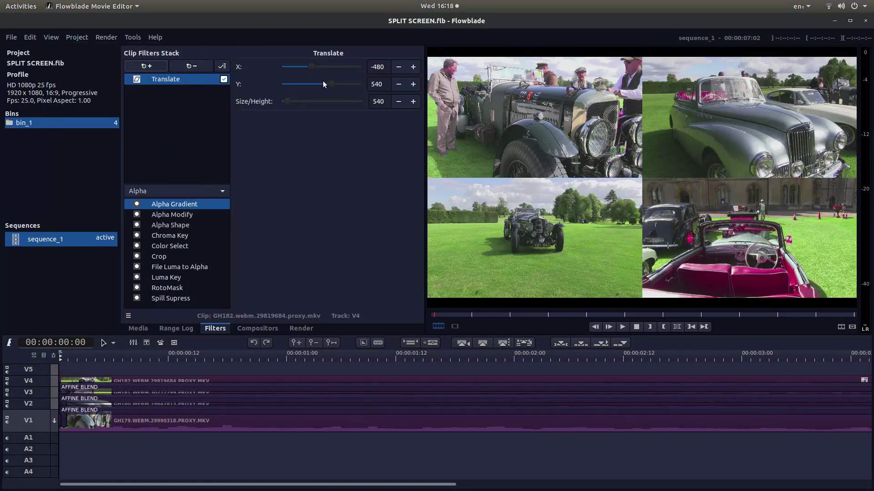